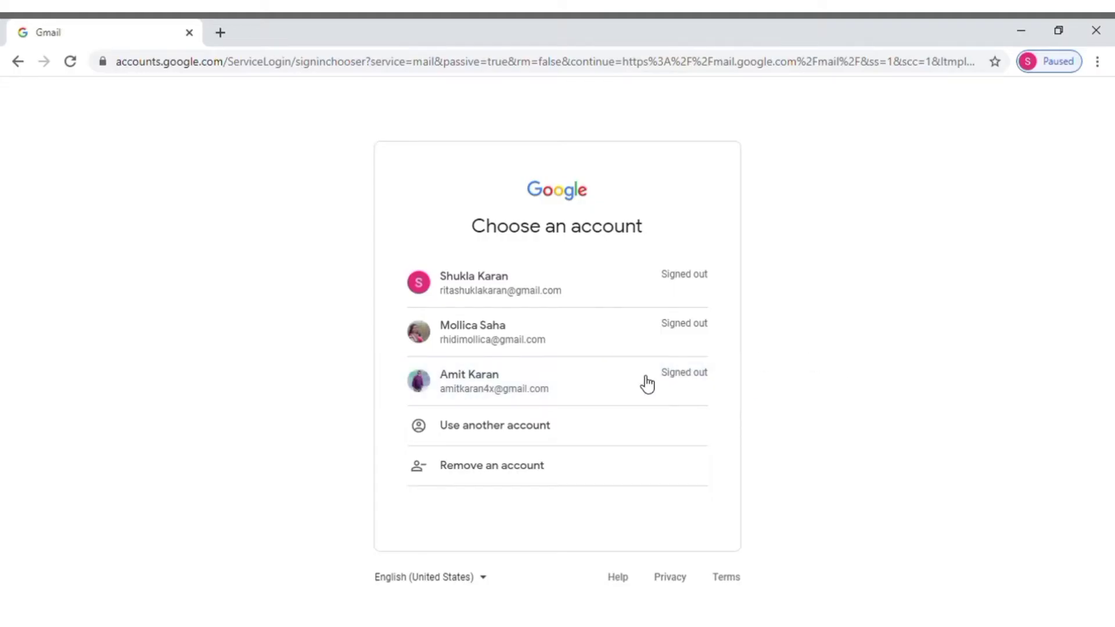
Sign in to Gmail with the third saved account and its password
click(528, 390)
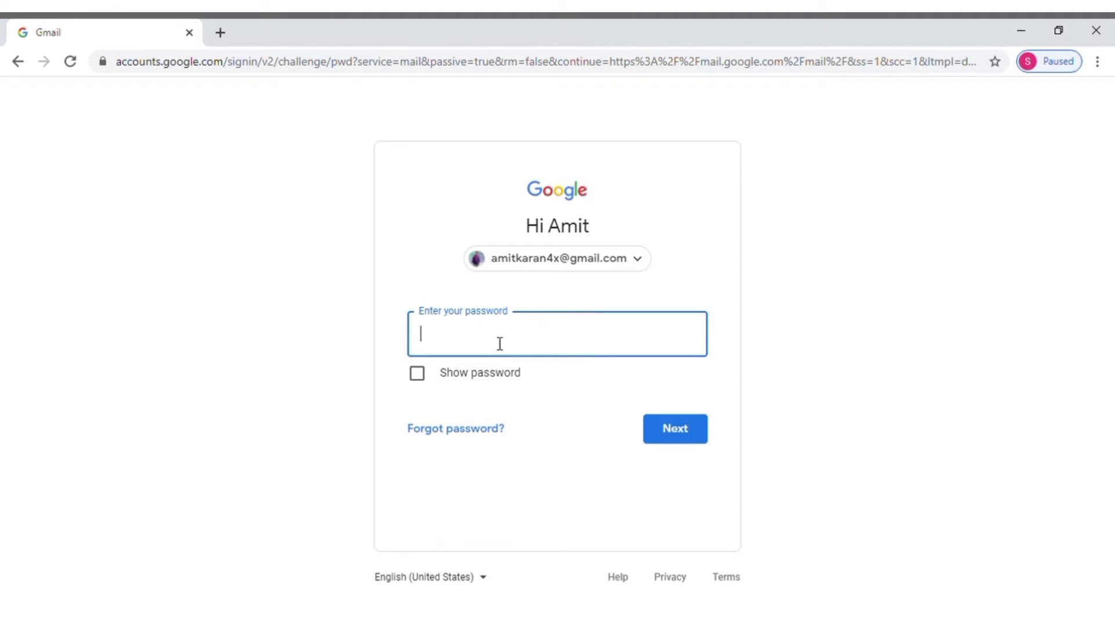
text(•••••)
click(687, 428)
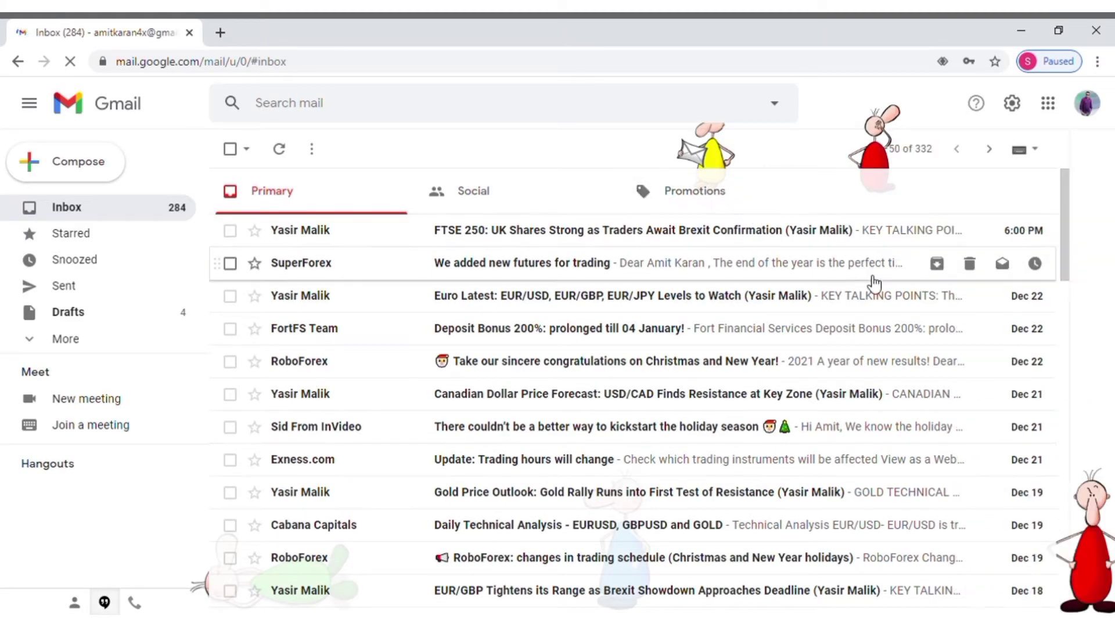
Open youtube.com in a new tab beside the Gmail inbox
click(222, 34)
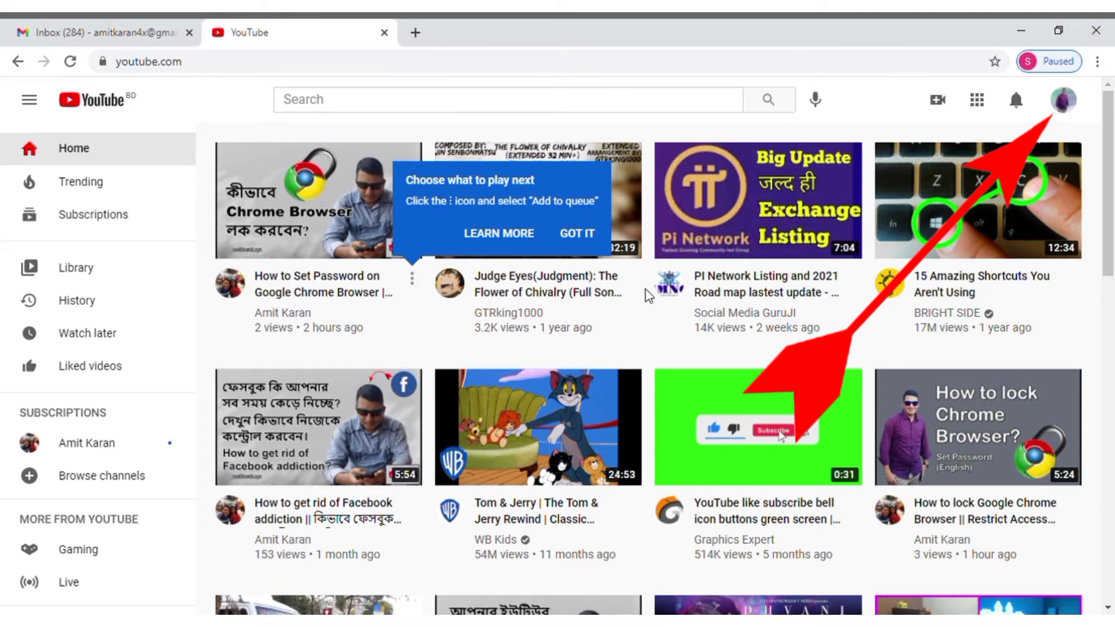
mouse_move(318, 200)
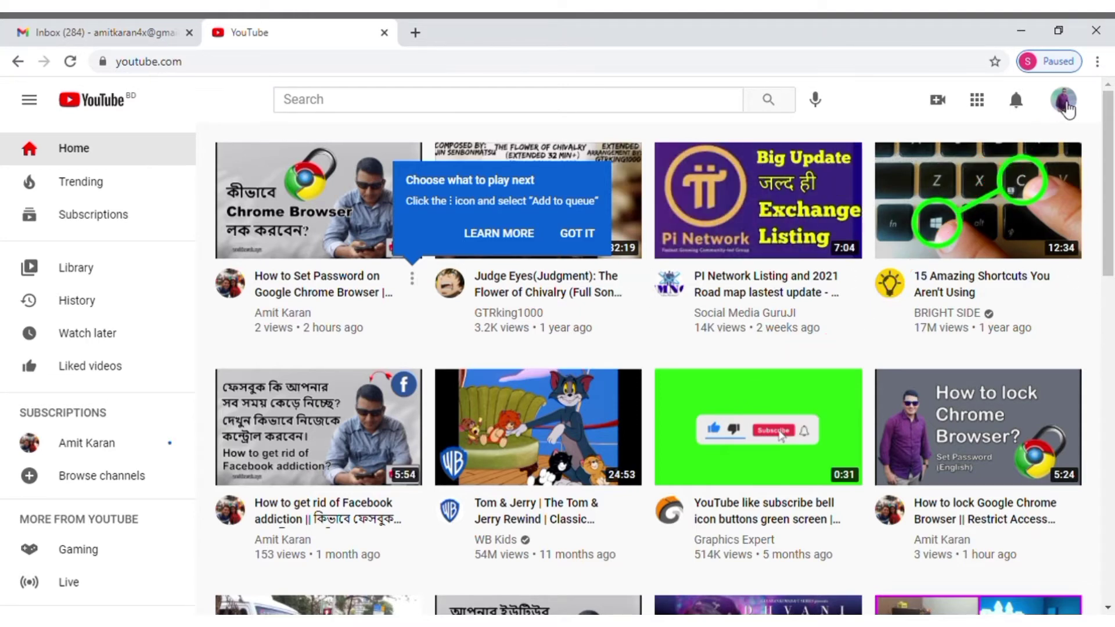
Choose 'Create a channel' from the YouTube profile account menu
click(1064, 103)
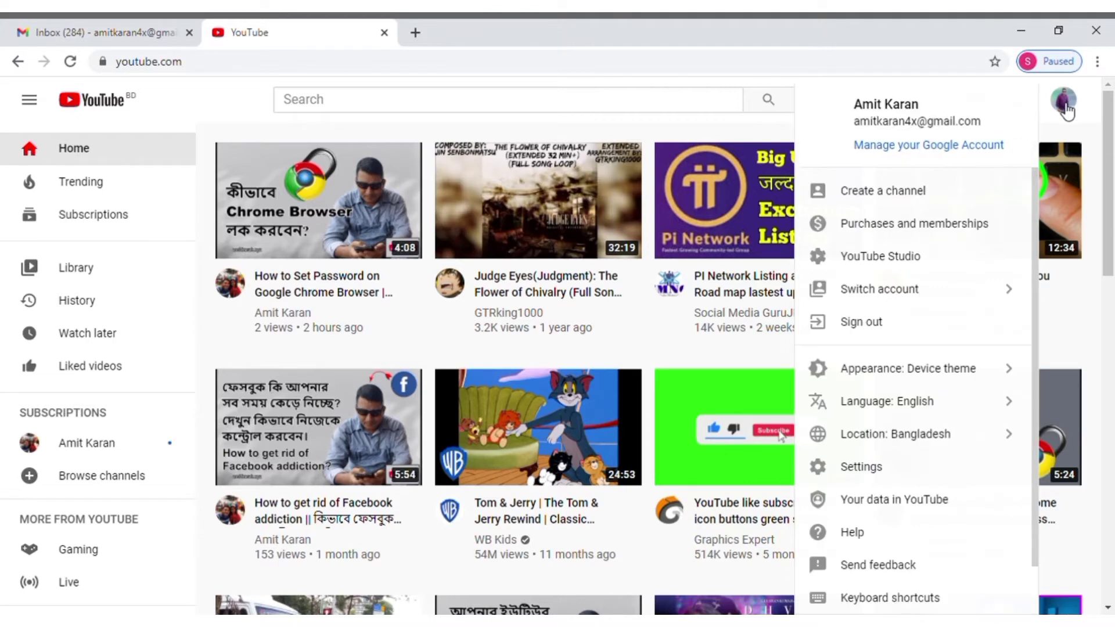
click(888, 202)
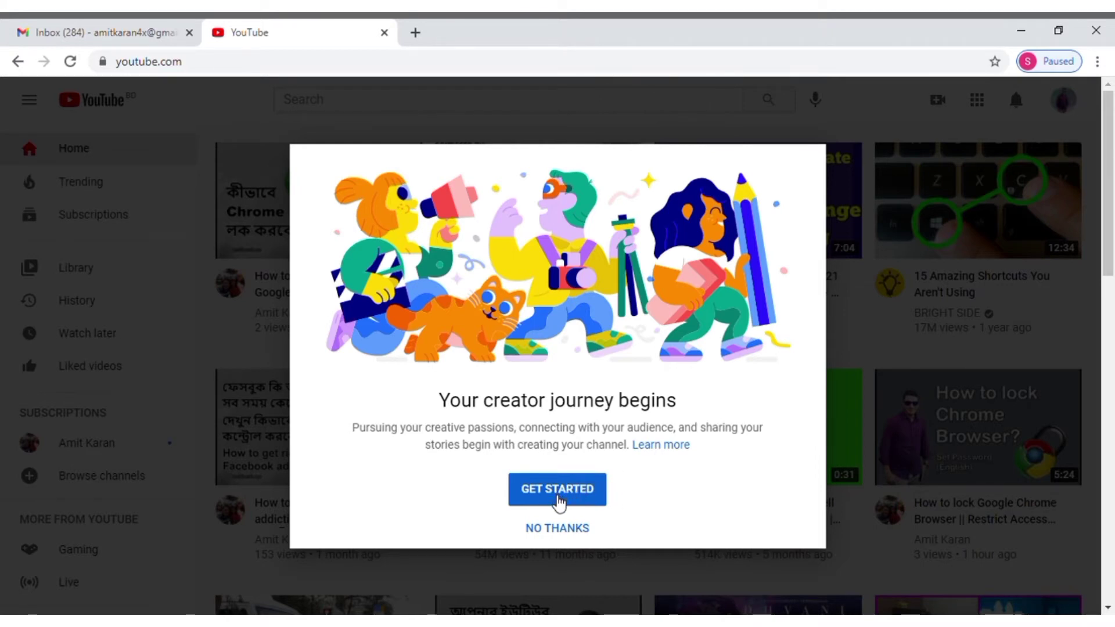
Get started and select the 'Use a custom name' option
click(559, 492)
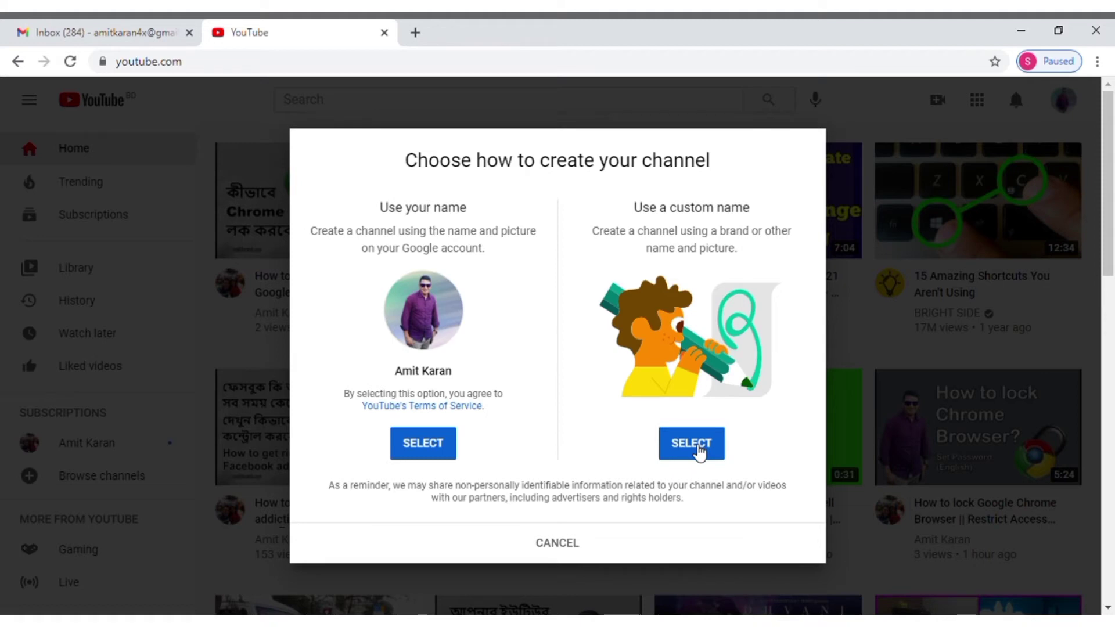
click(698, 451)
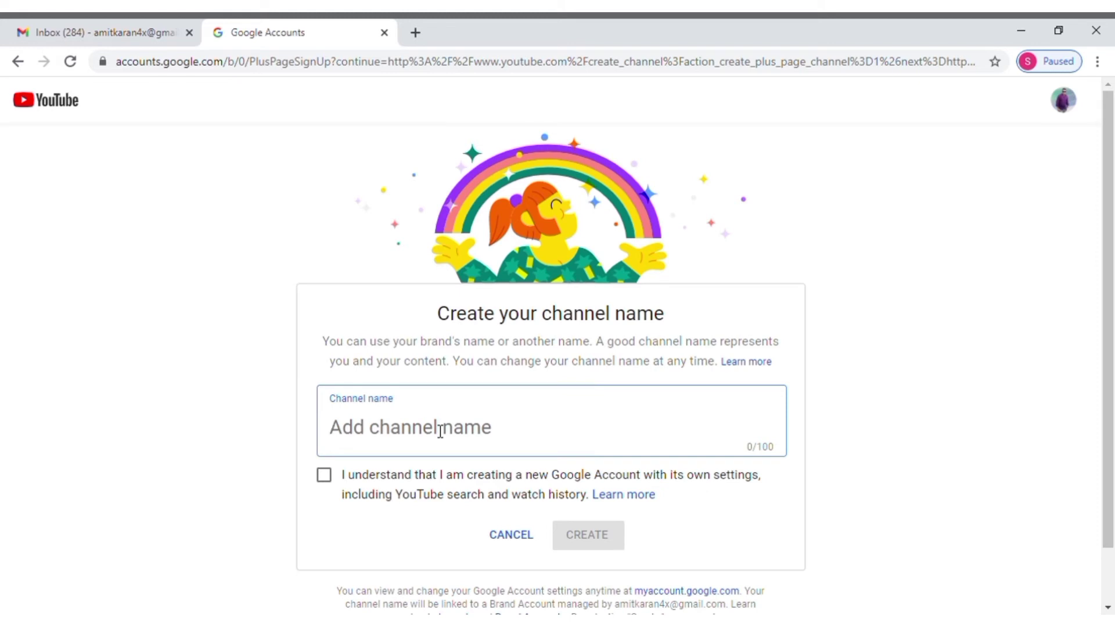
text(Mo)
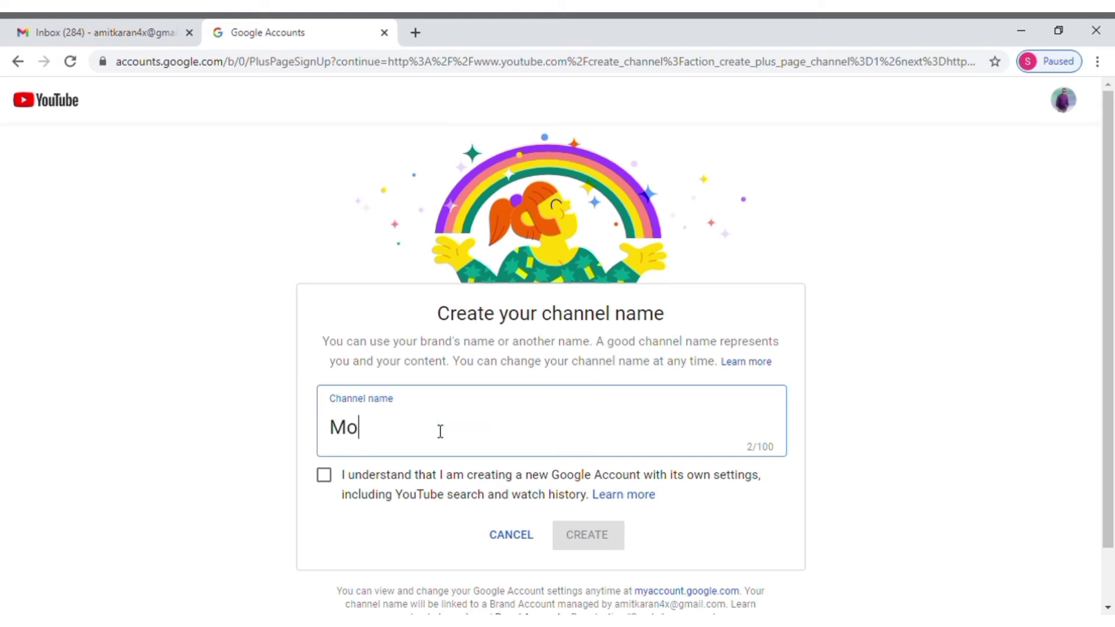
text(llica )
text(Saha)
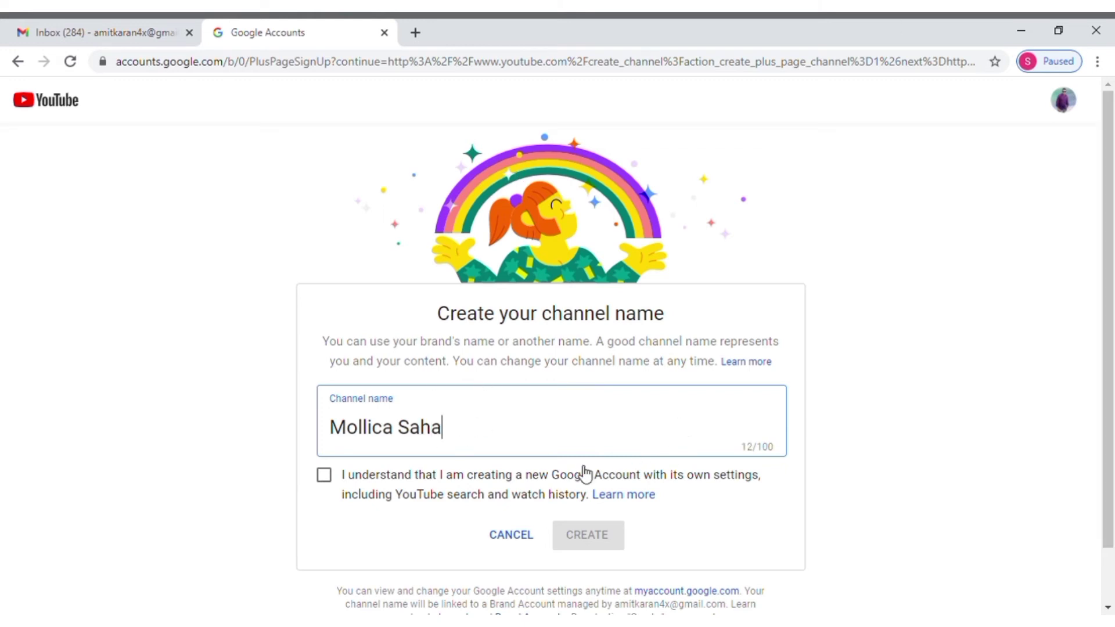
Create the channel 'Mollica Saha' after accepting the separate-account acknowledgement
click(324, 478)
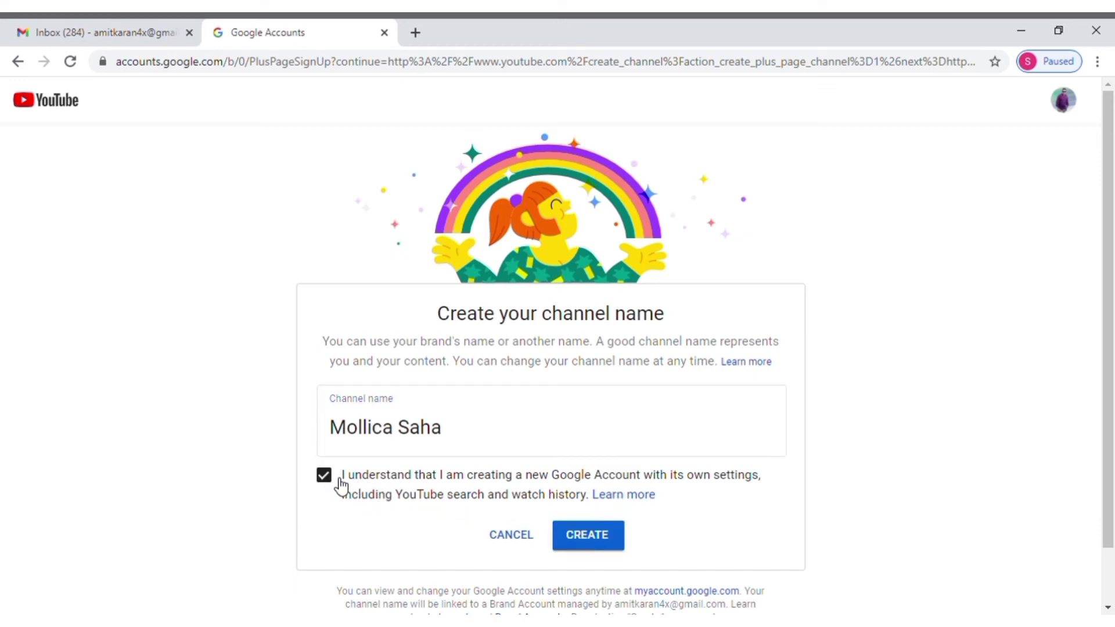
click(599, 545)
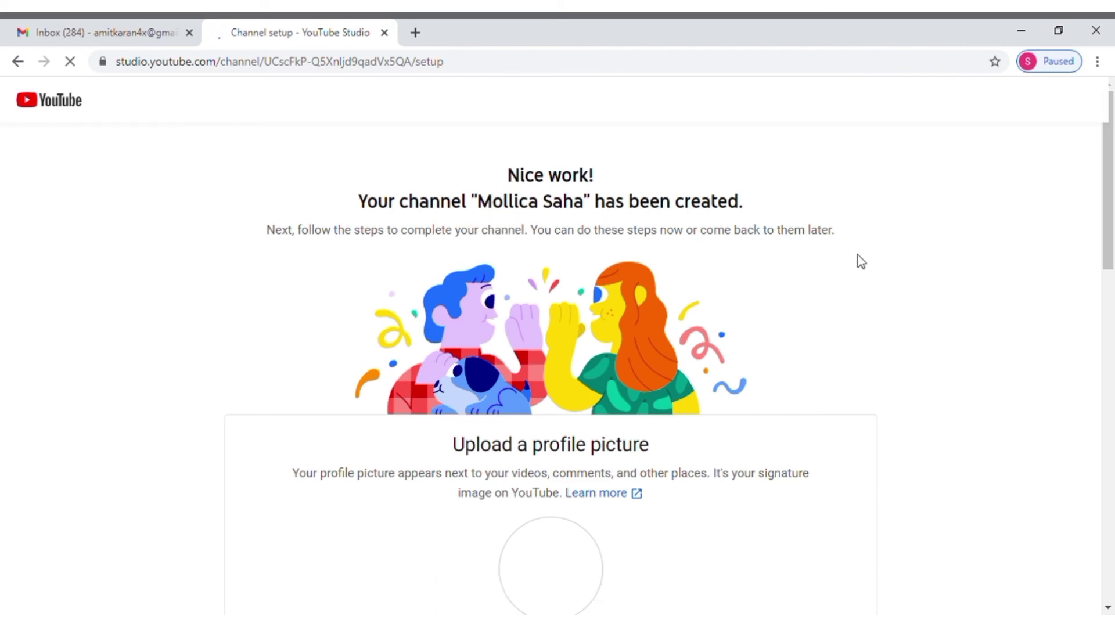
scroll(822, 262, down, 1)
scroll(710, 258, up, 1)
scroll(787, 308, down, 1)
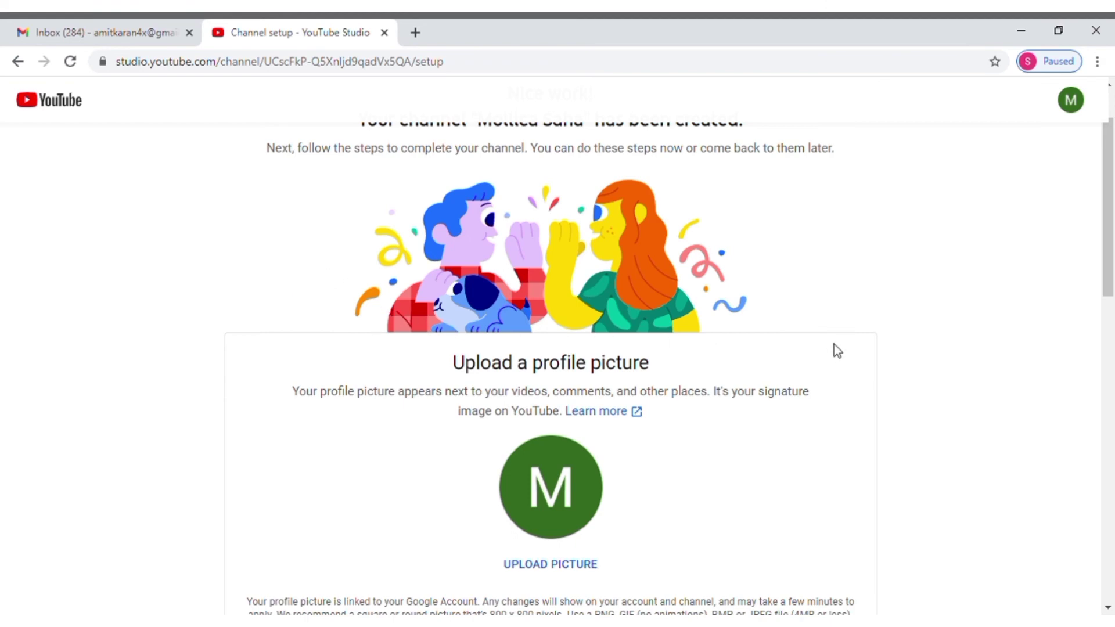
scroll(844, 305, down, 1)
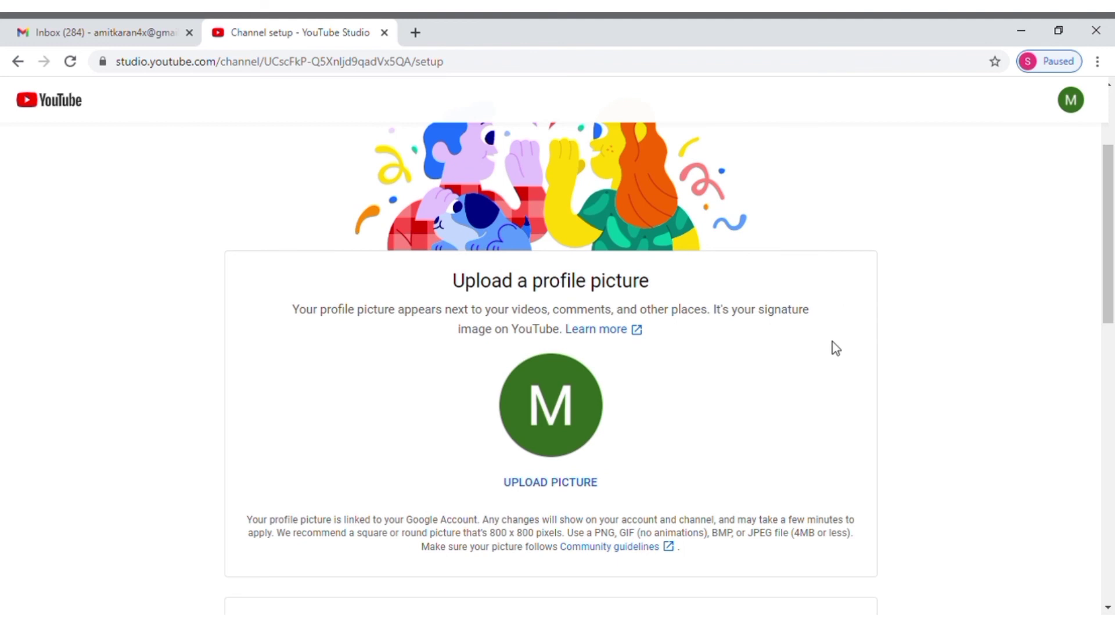
scroll(848, 337, down, 1)
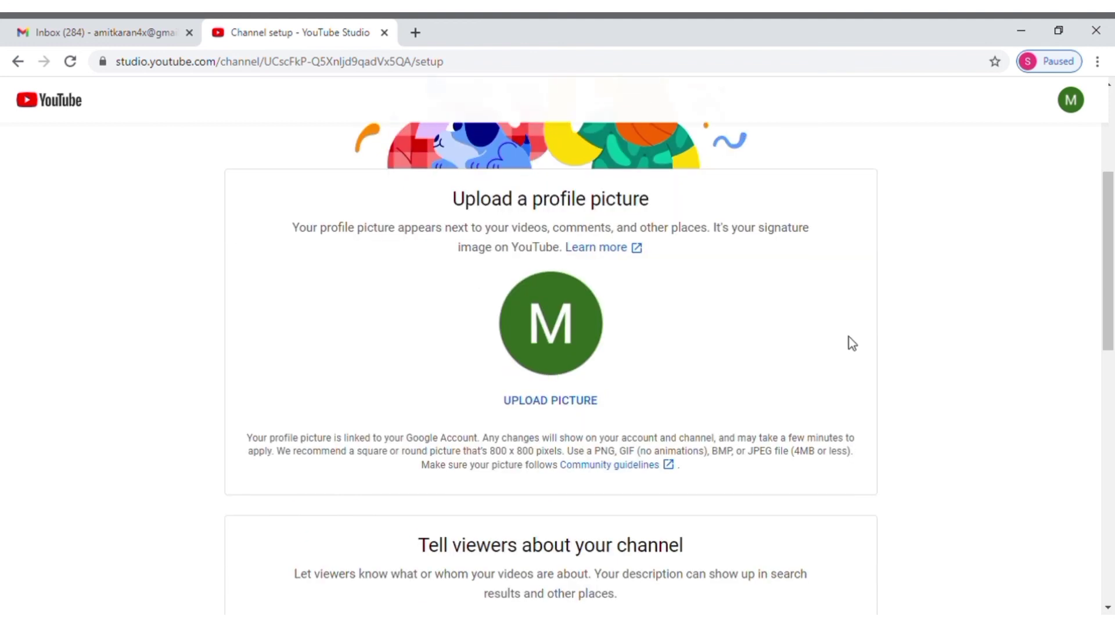